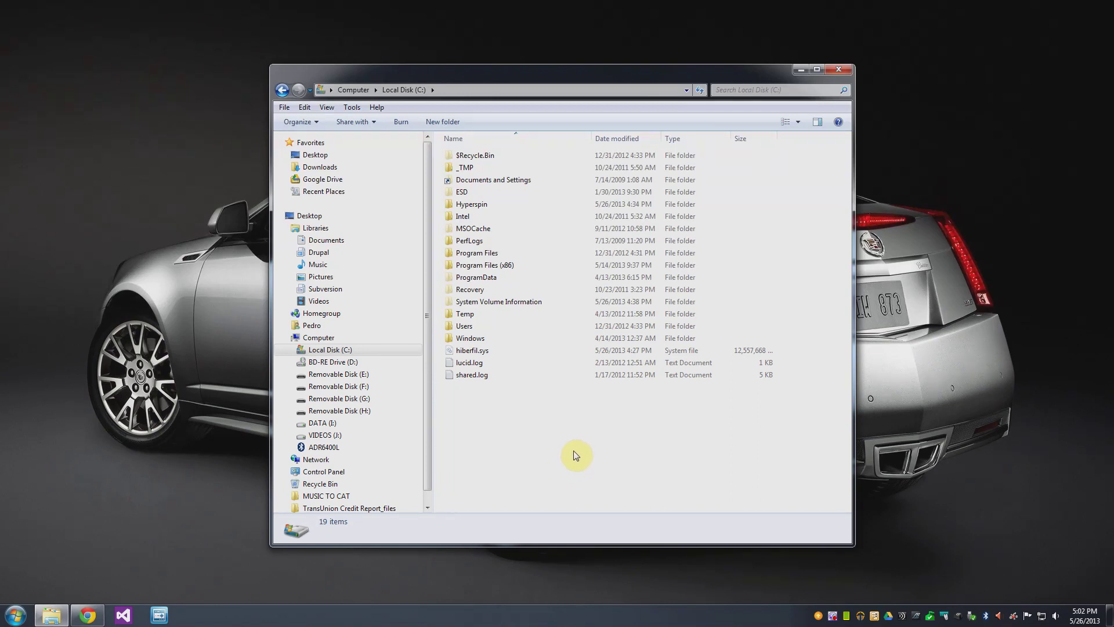
# Step: Open the Hyperspin folder on Local Disk (C:)
pyautogui.moveTo(524, 218)
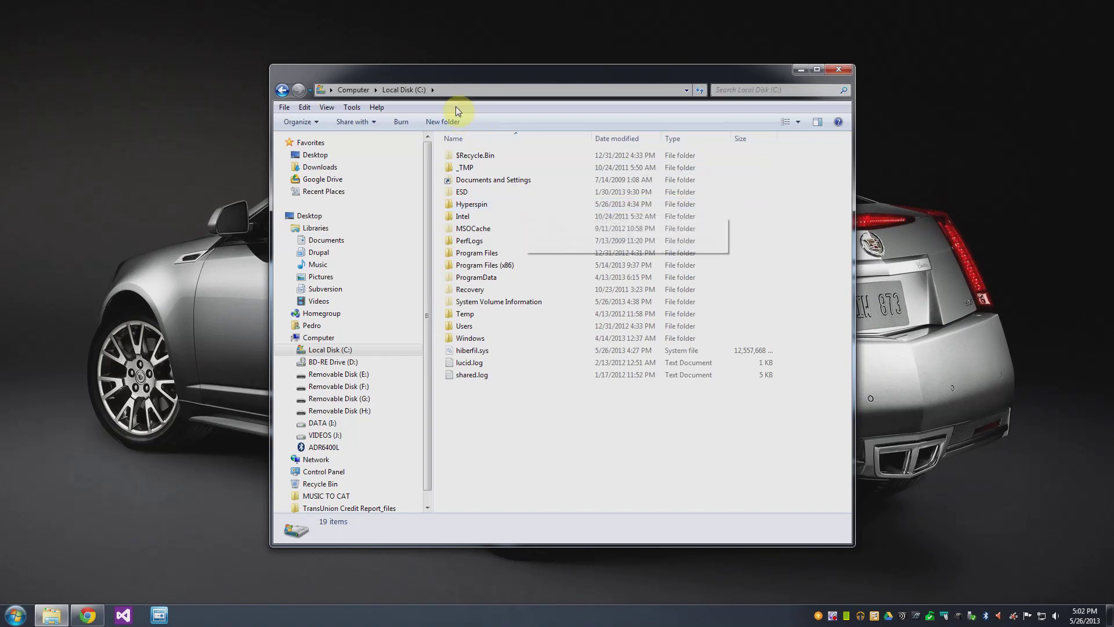
pyautogui.moveTo(489, 207)
pyautogui.doubleClick(487, 206)
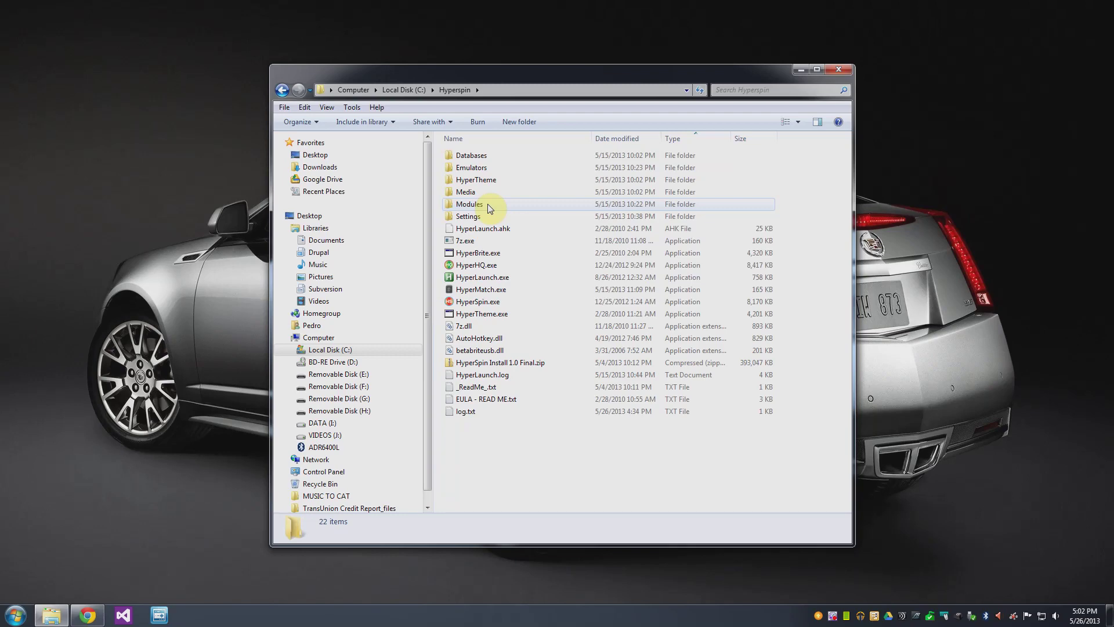
# Step: Switch to Chrome to view the Hyperspin Tutorial video page on YouTube, and return to the Hyperspin folder window
pyautogui.click(86, 617)
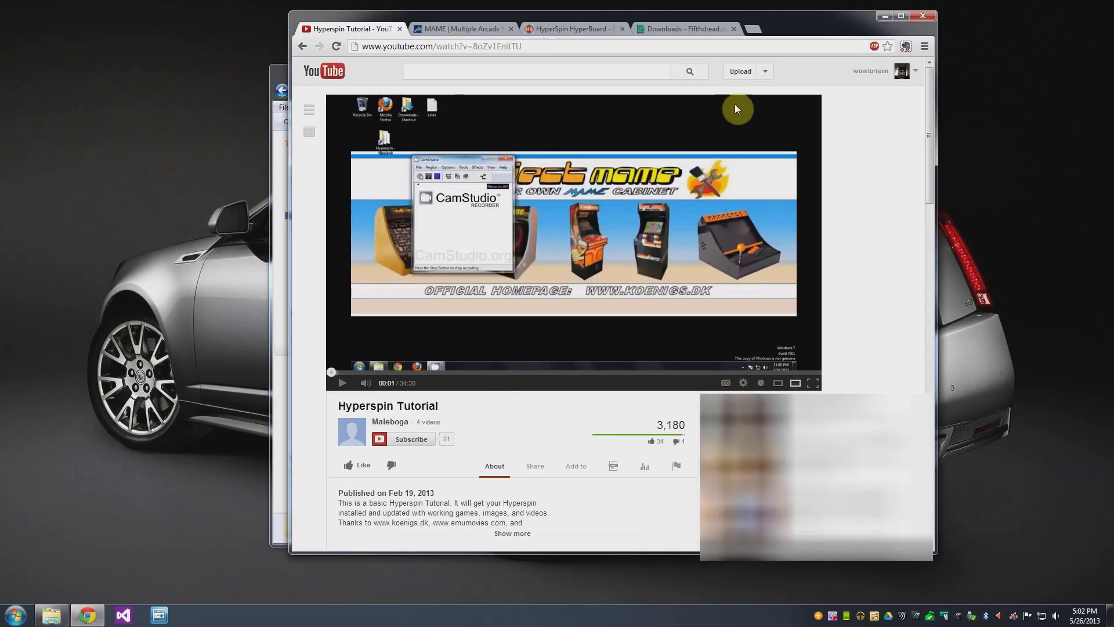
pyautogui.moveTo(796, 22); pyautogui.dragTo(796, 27)
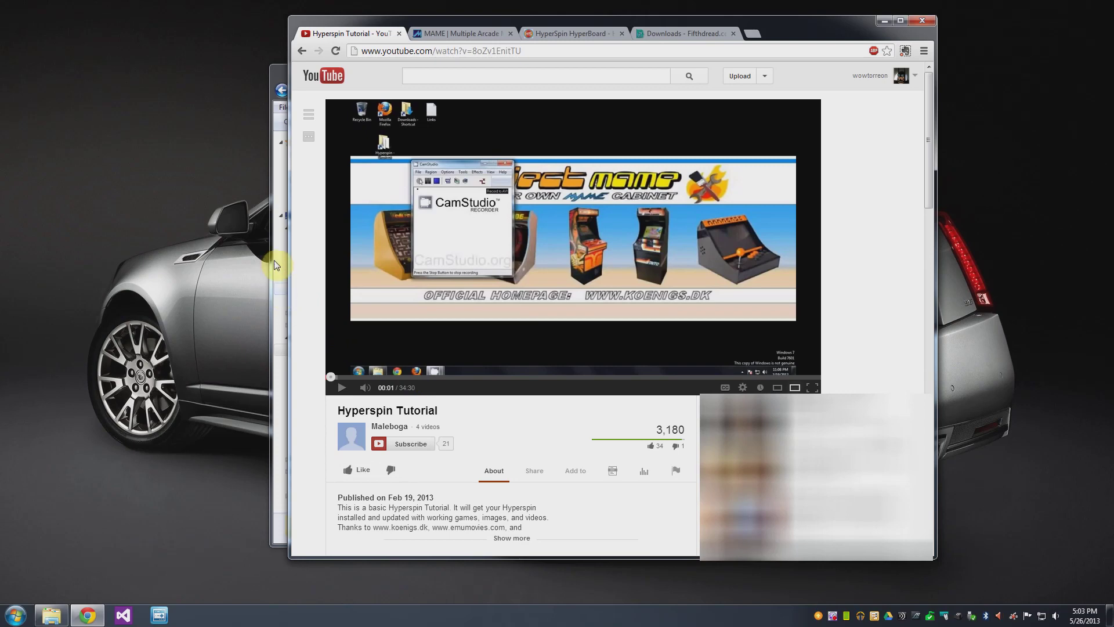
pyautogui.click(277, 71)
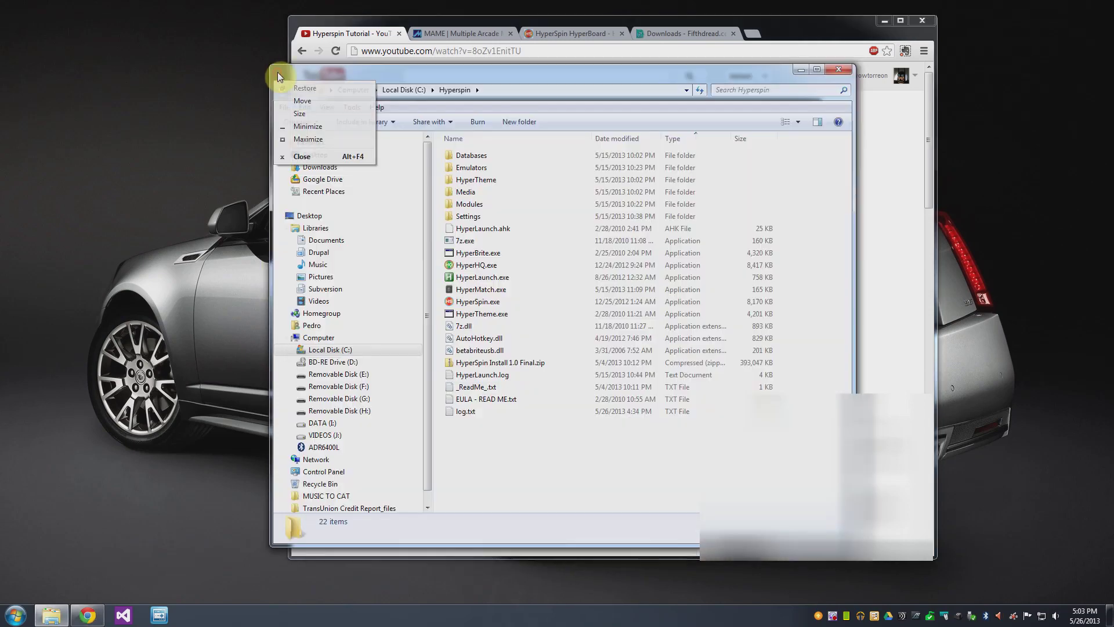
pyautogui.click(537, 74)
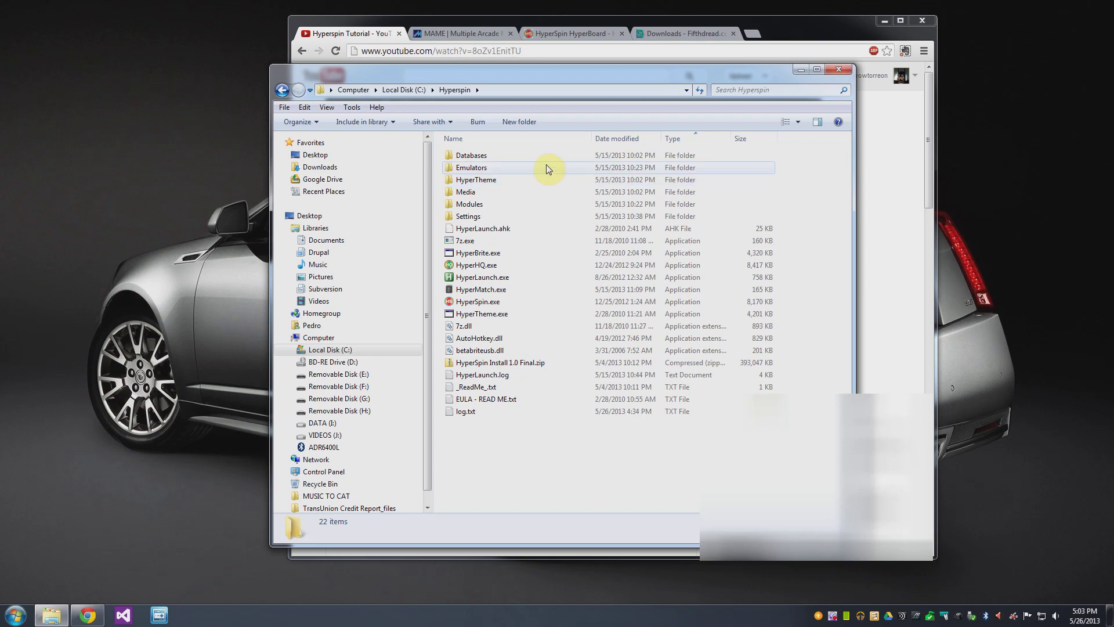
# Step: Switch back to Chrome and view the open MAME, HyperSpin and Fifthdread.com downloads pages
pyautogui.click(471, 22)
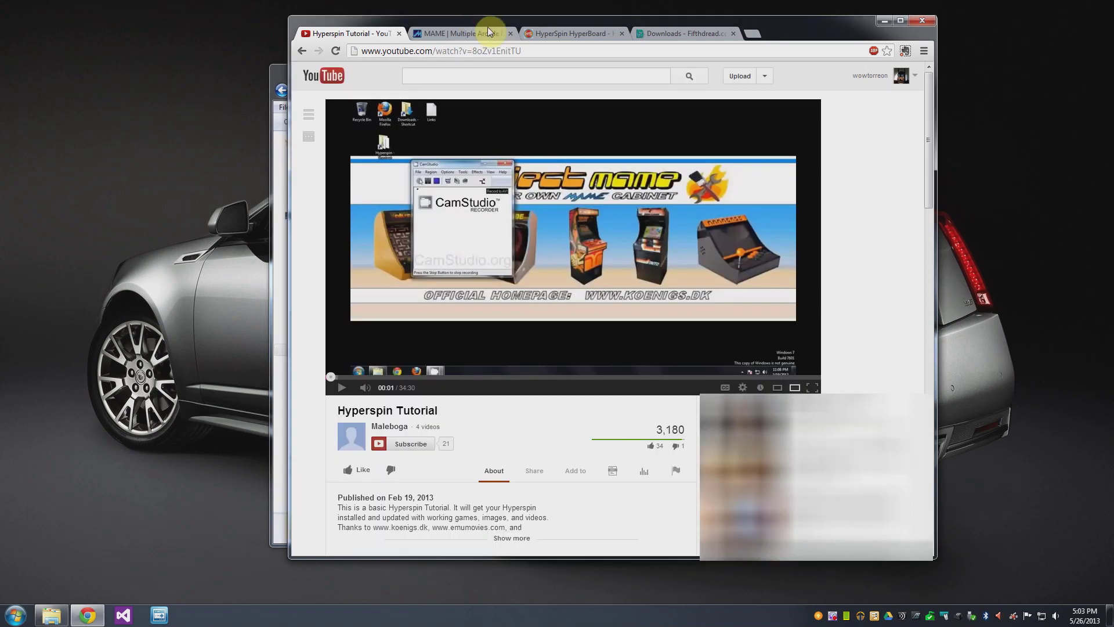
pyautogui.click(462, 33)
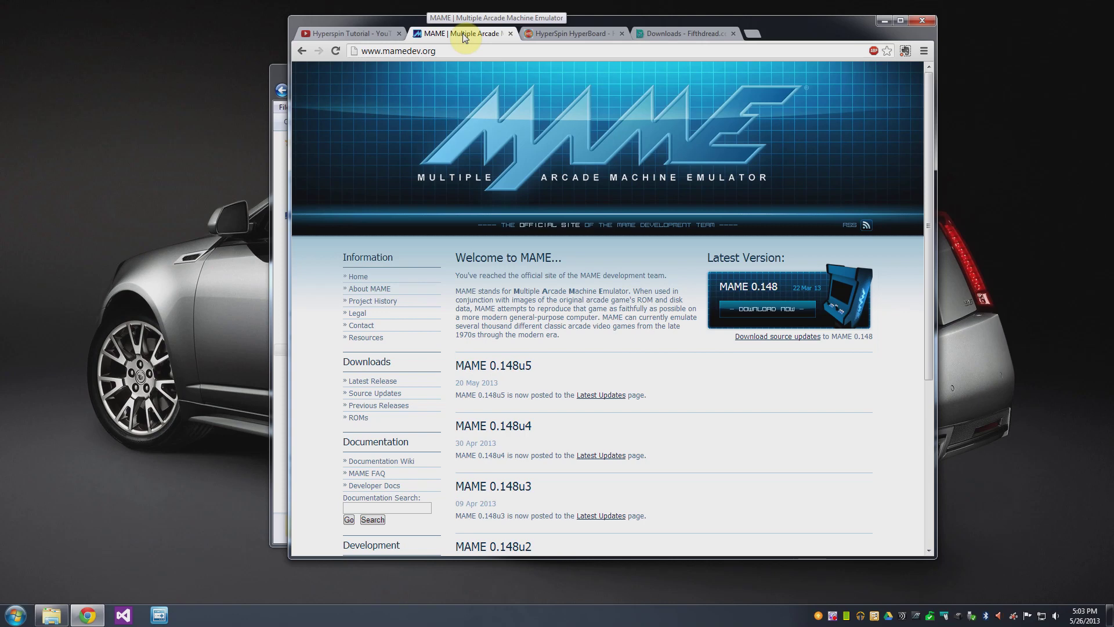
pyautogui.click(558, 33)
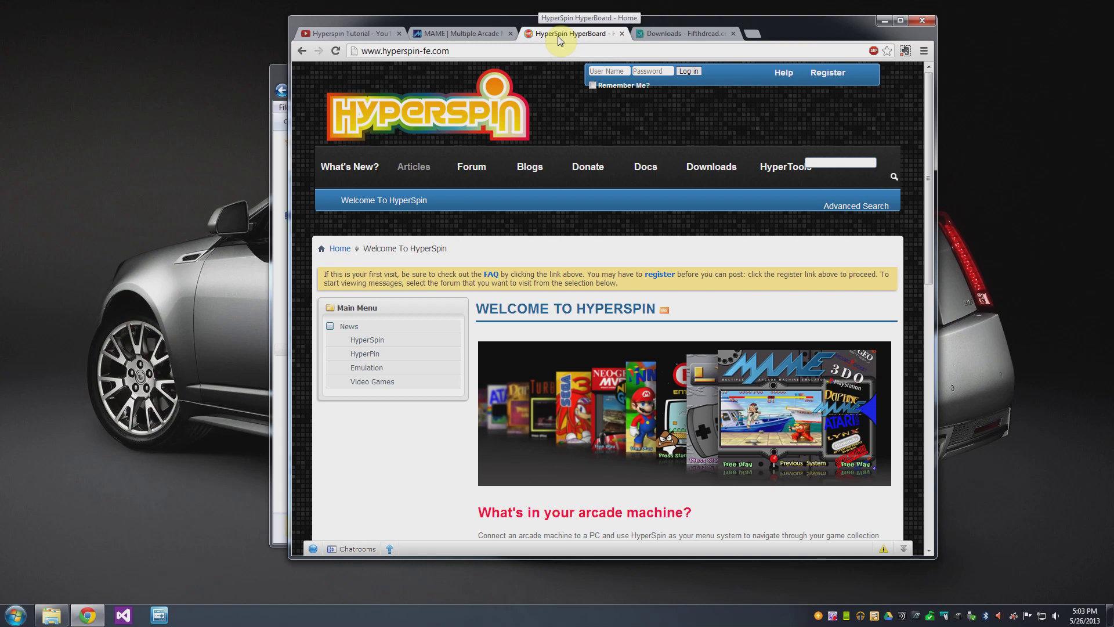
pyautogui.click(656, 35)
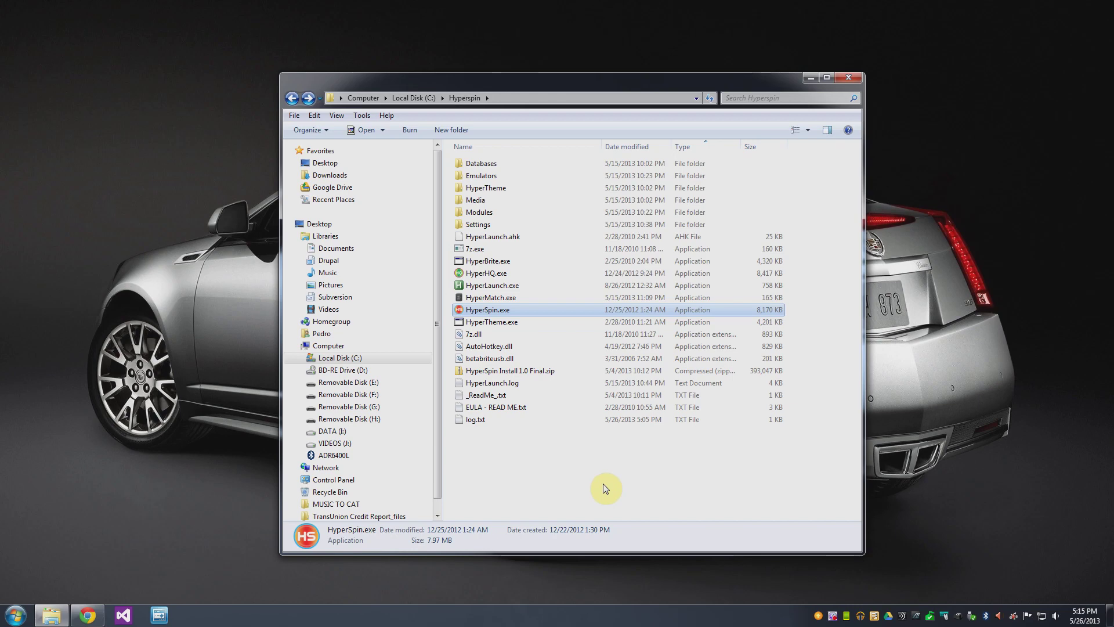
# Step: Launch HyperSpin.exe from the Hyperspin folder and browse the MAME game wheel forward to Street Fighter Alpha 3 (Hispanic 980629)
pyautogui.doubleClick(491, 310)
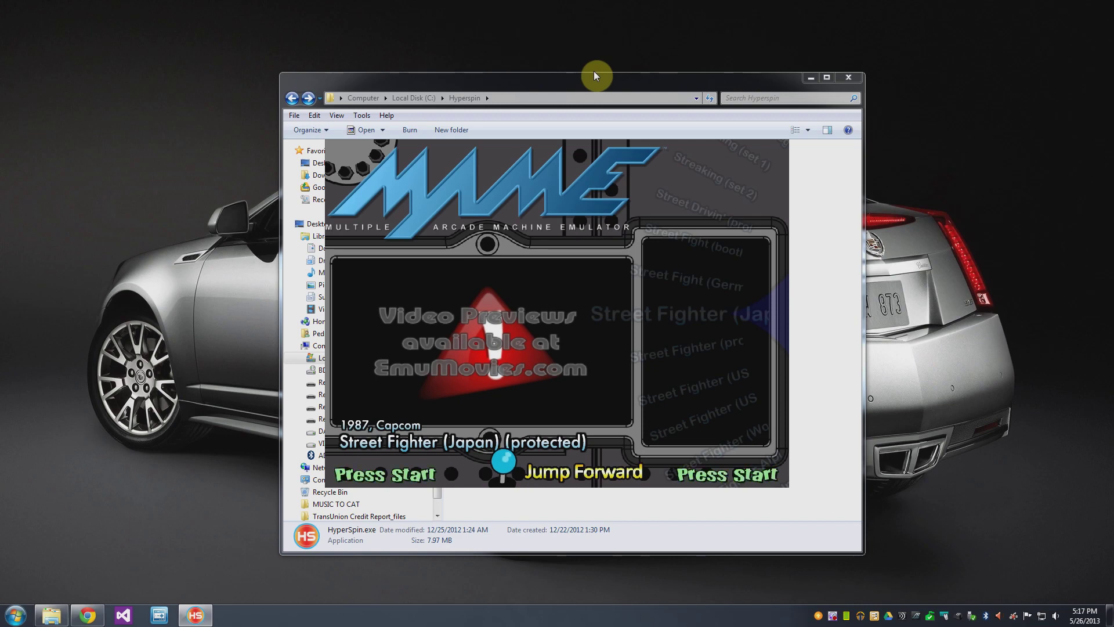
pyautogui.press('Up')
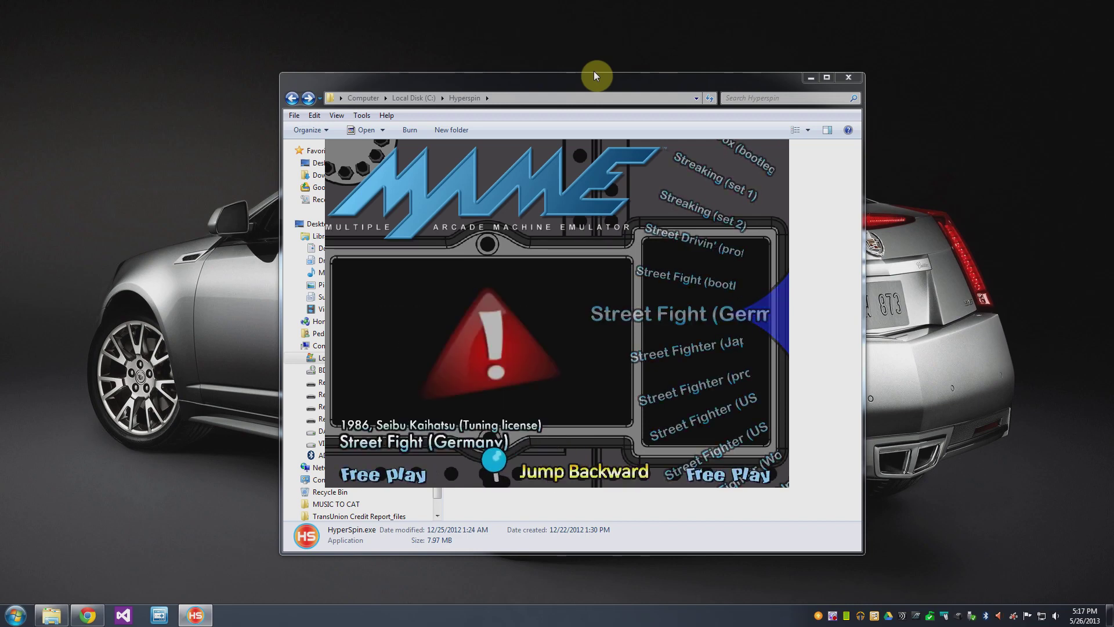
pyautogui.press('Up')
pyautogui.press('Down')
pyautogui.press('Down')
pyautogui.press('Down')
pyautogui.press('Down')
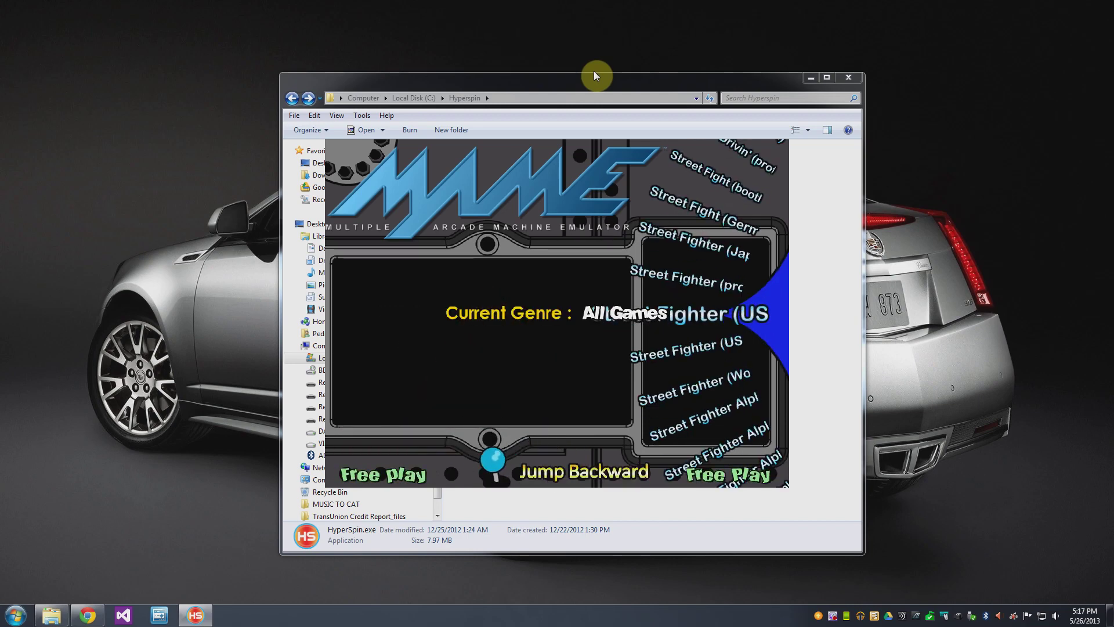
pyautogui.press('Down')
pyautogui.press('Down')
pyautogui.press('Down')
pyautogui.press('Down')
pyautogui.press('Down')
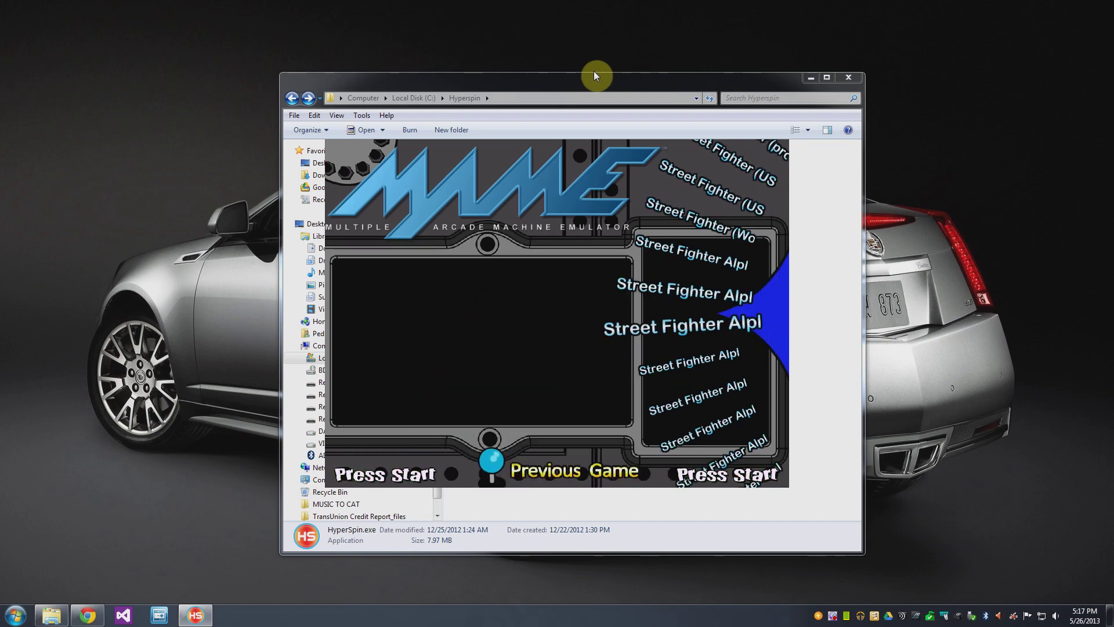
pyautogui.press('Down')
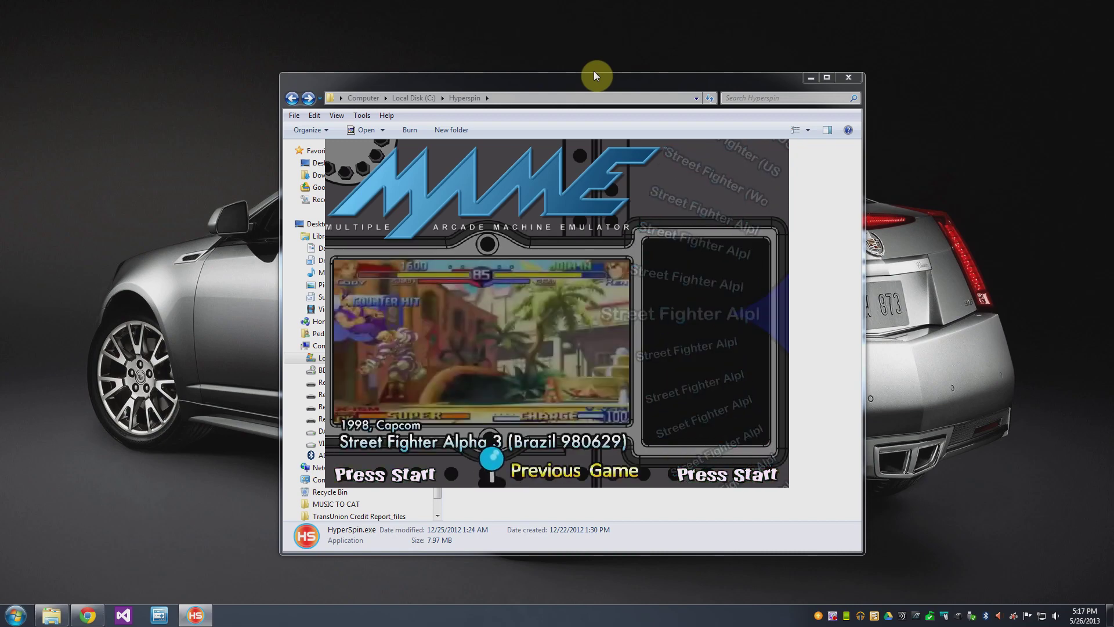
pyautogui.press('Down')
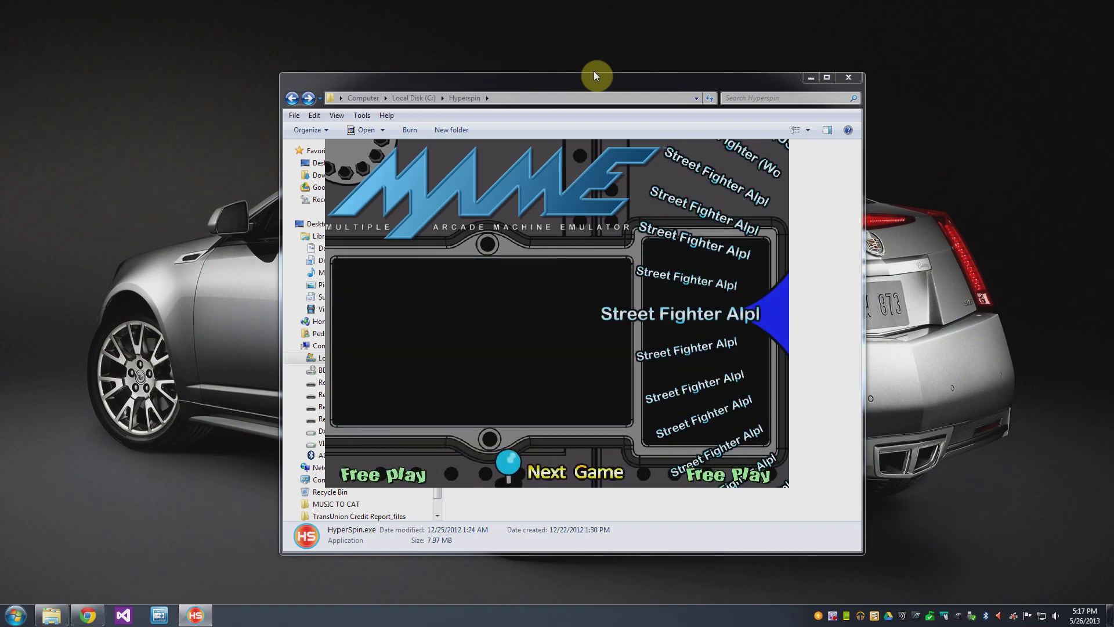
pyautogui.press('Down')
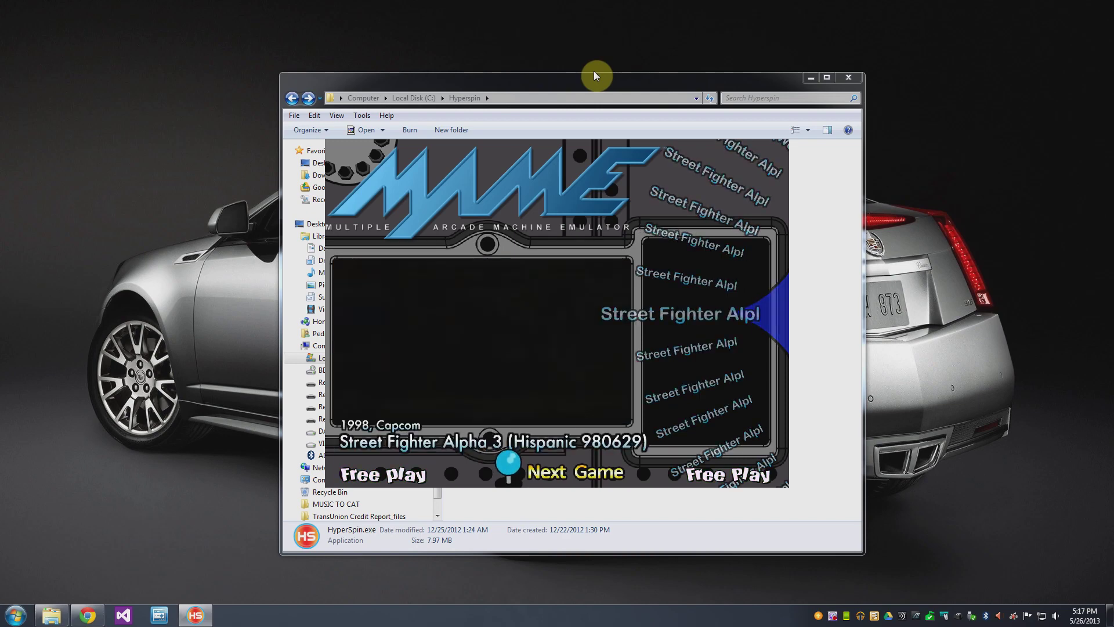
# Step: Browse the MAME wheel back to Street Fighter (US, set 2) (protected) and exit HyperSpin
pyautogui.press('Up')
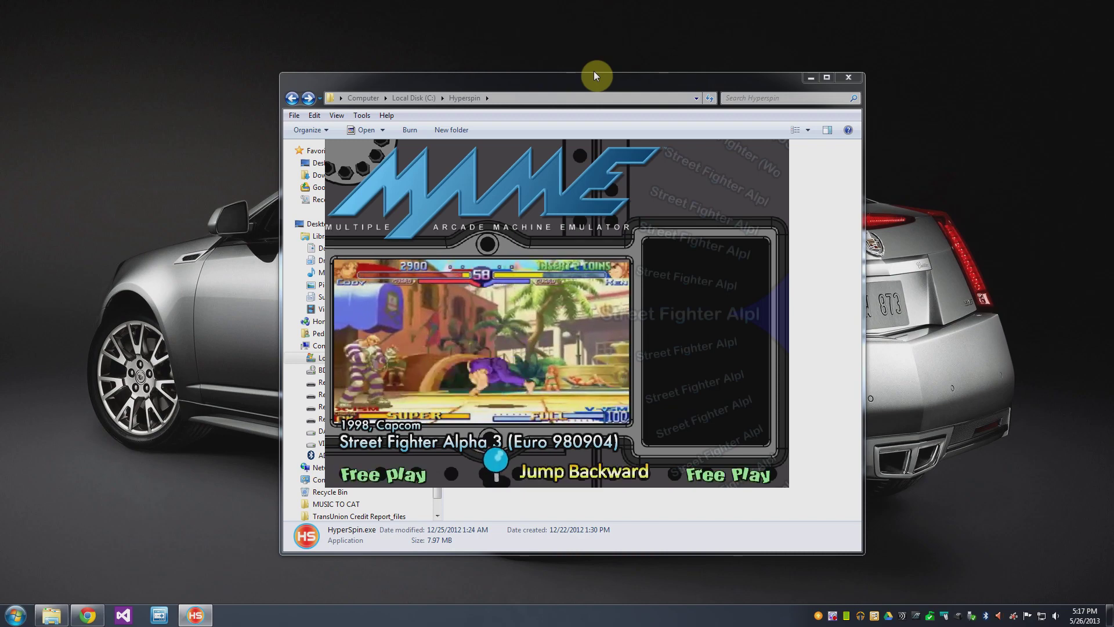
pyautogui.press('Up')
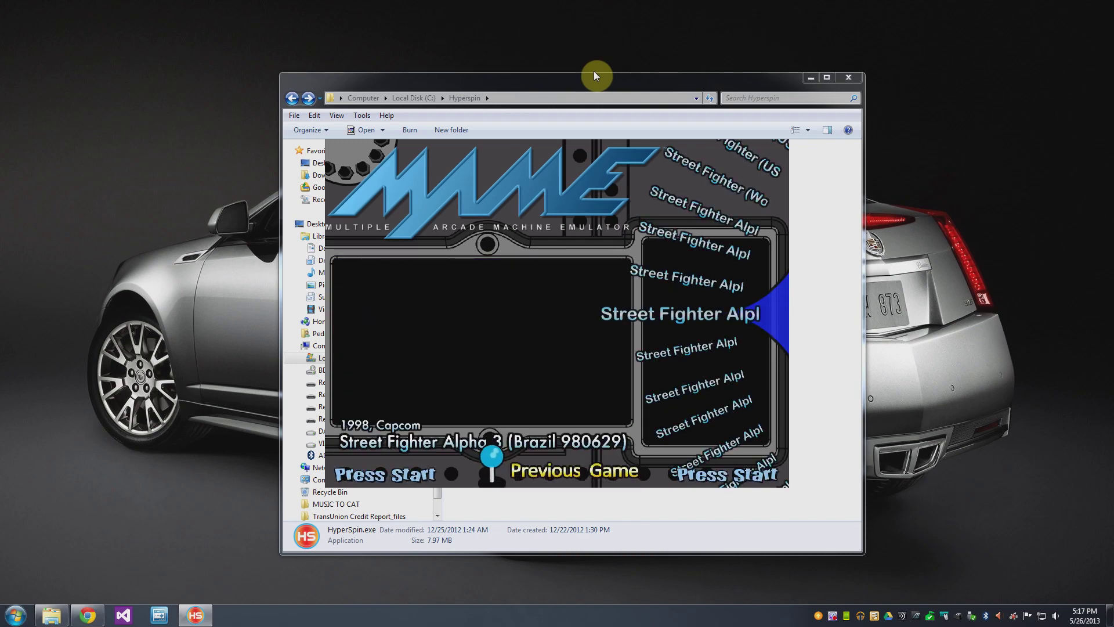
pyautogui.press('Up')
pyautogui.press('Up')
pyautogui.press('Up')
pyautogui.press('Up')
pyautogui.press('Up')
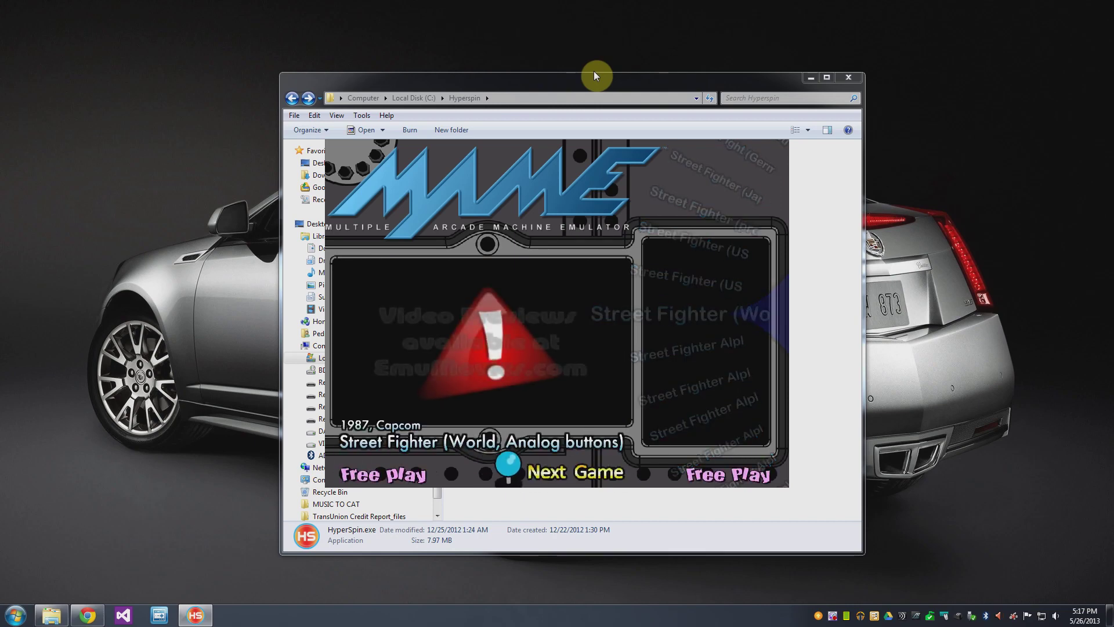
pyautogui.press('Up')
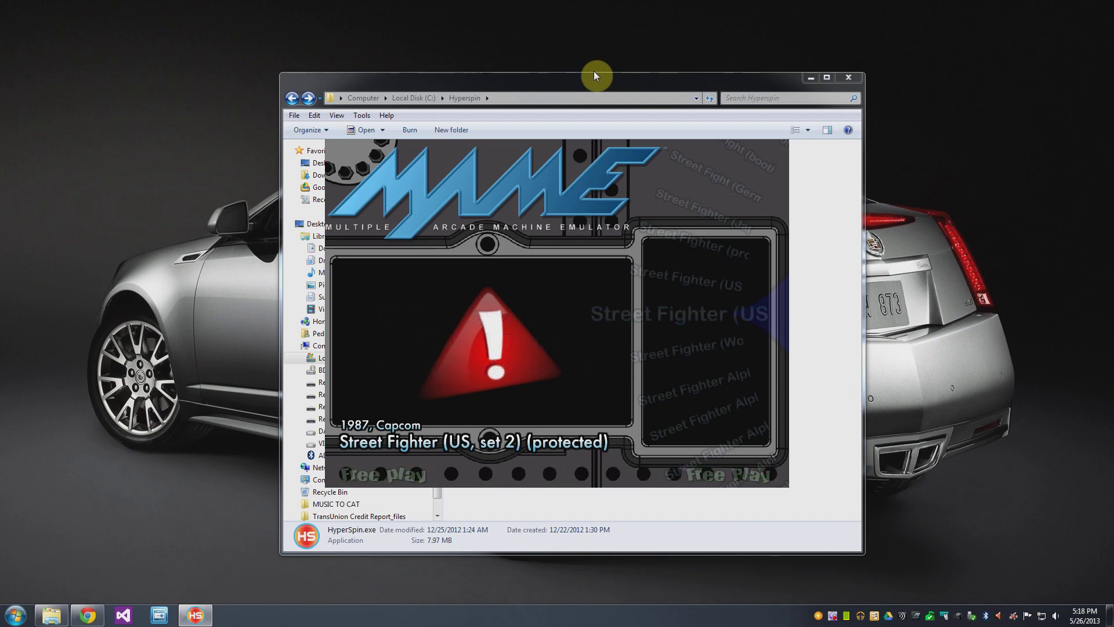
pyautogui.press('Escape')
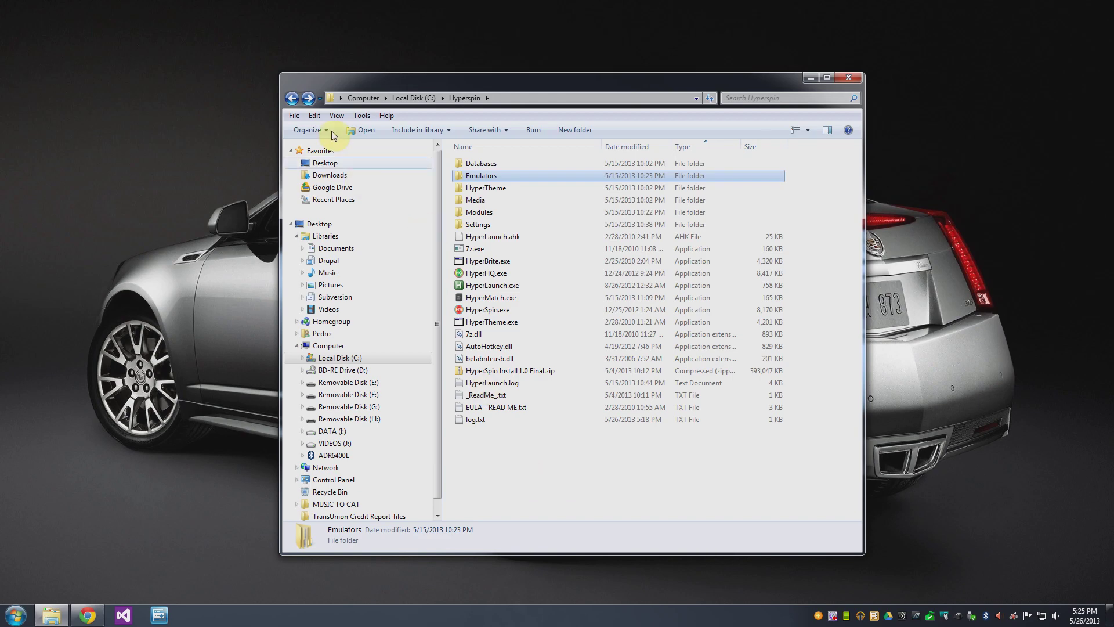
# Step: Look inside the Emulators folder of the Hyperspin directory on C:, and go back to the main Hyperspin folder
pyautogui.click(292, 98)
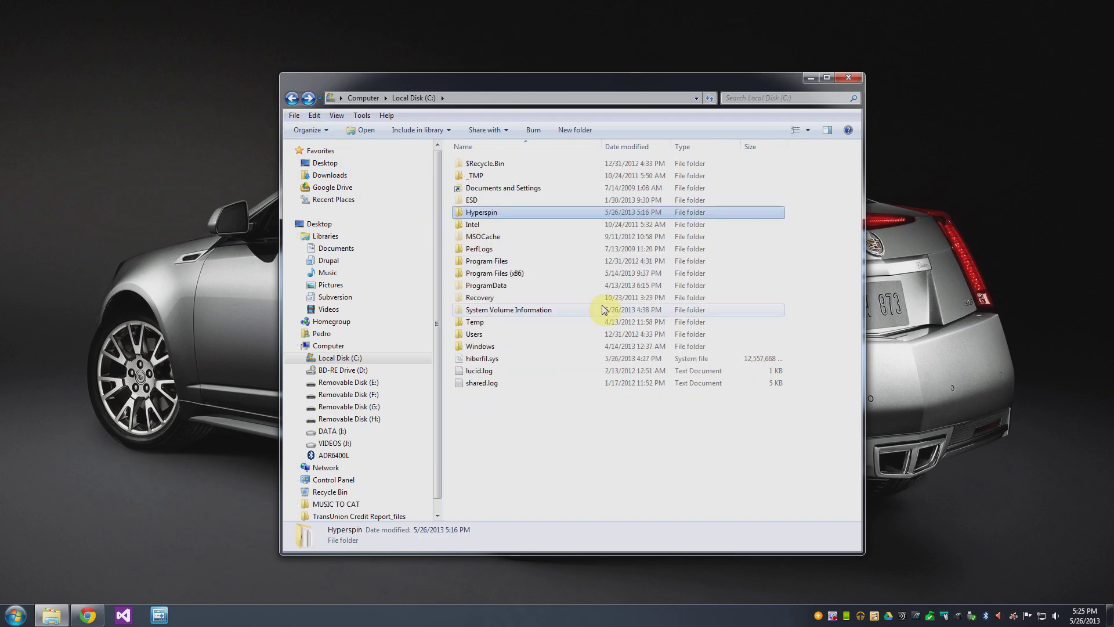
pyautogui.doubleClick(502, 212)
pyautogui.doubleClick(501, 176)
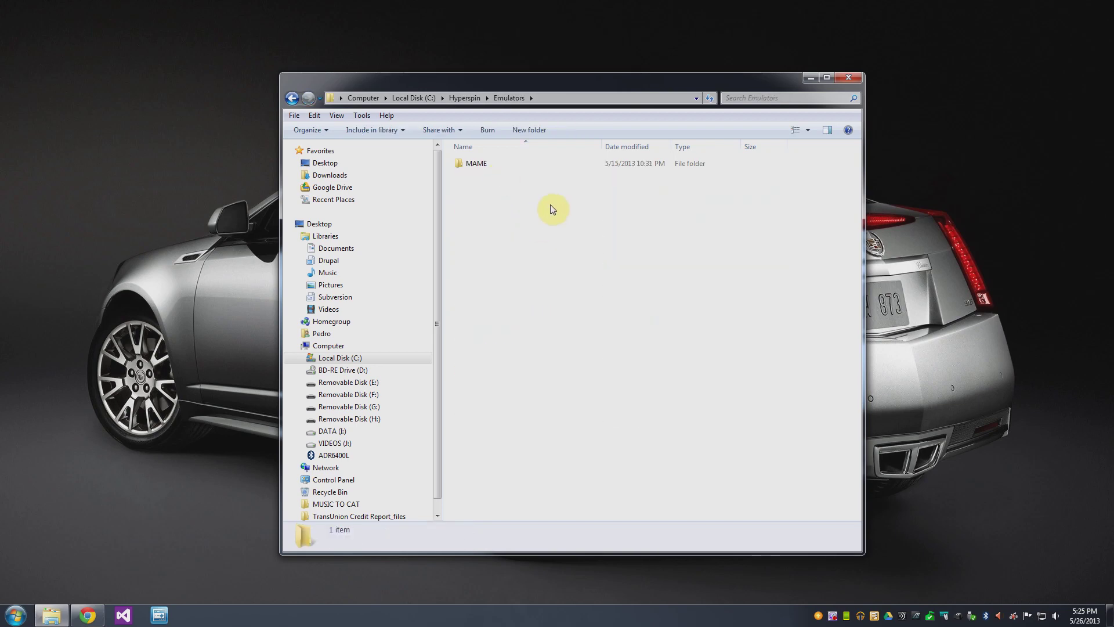
pyautogui.click(293, 99)
pyautogui.click(294, 99)
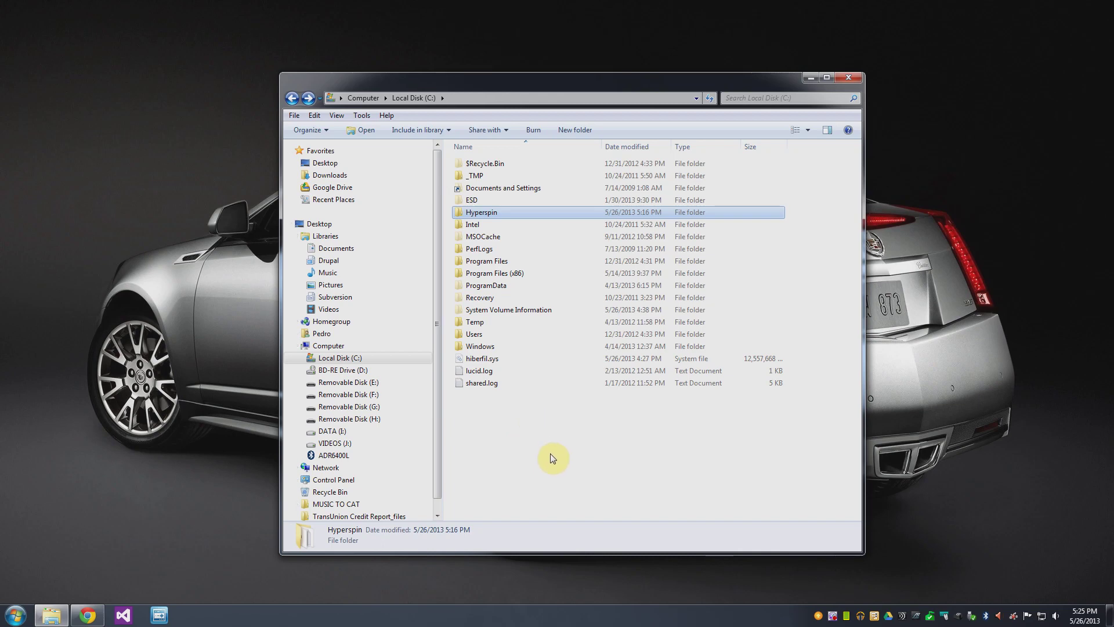
pyautogui.doubleClick(486, 213)
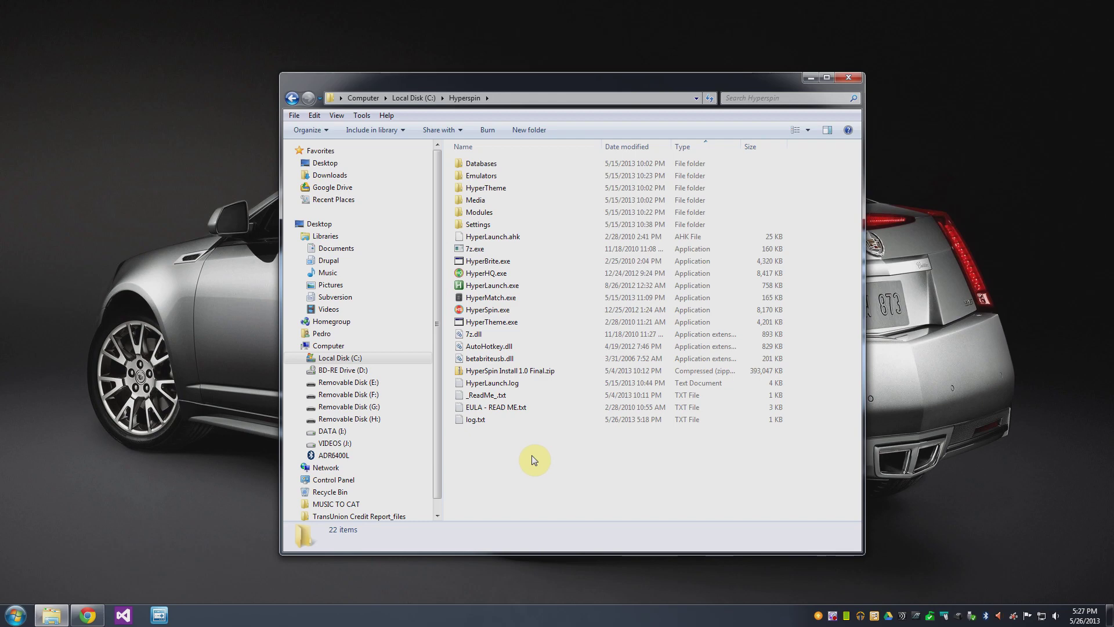
# Step: Switch to Chrome, review the MAME, HyperSpin and Fifthdread.com download sites, and minimize the browser
pyautogui.click(87, 614)
pyautogui.click(455, 33)
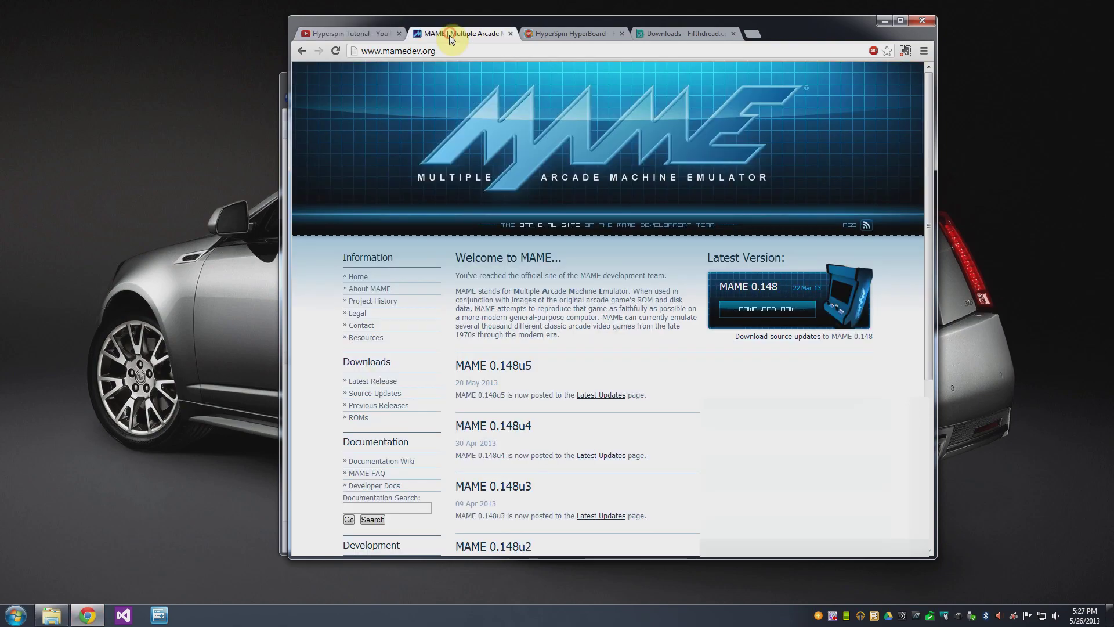
pyautogui.click(549, 33)
pyautogui.click(667, 34)
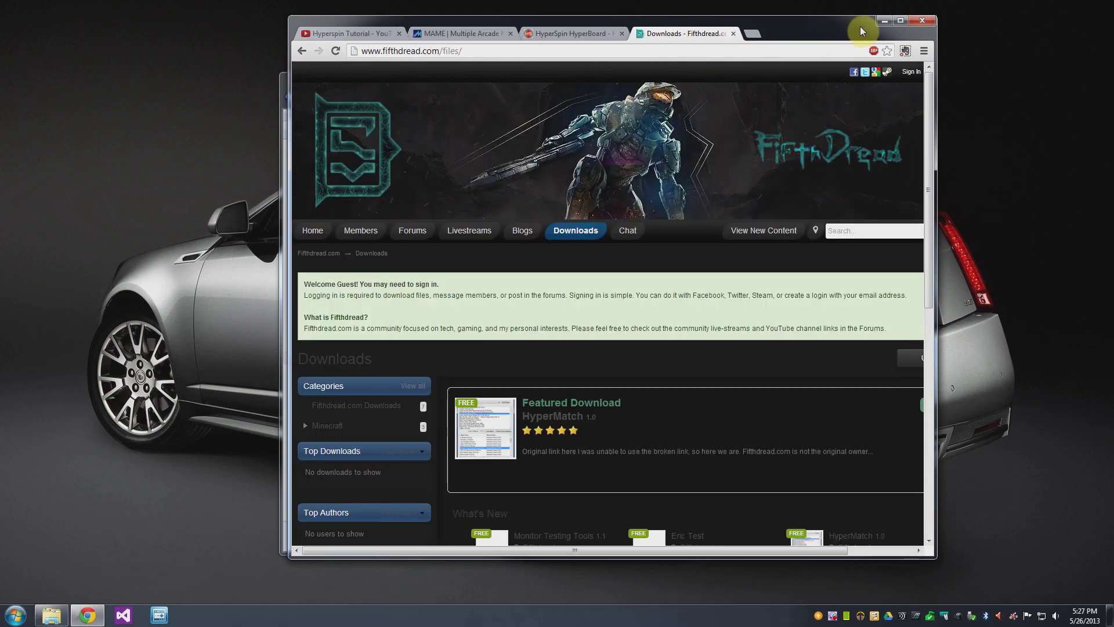
pyautogui.click(882, 21)
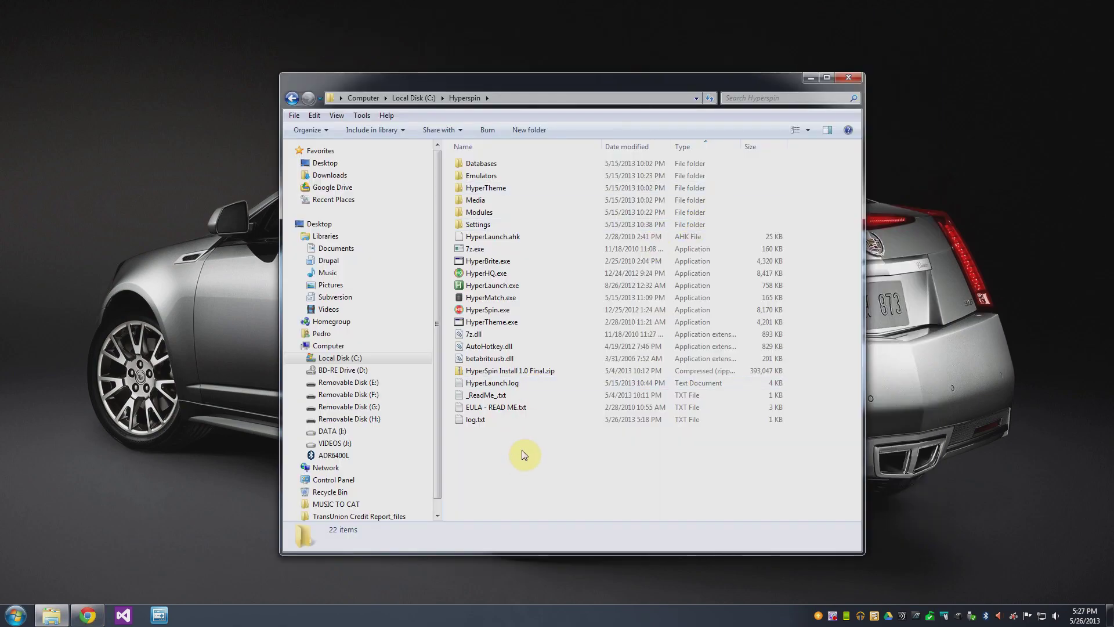